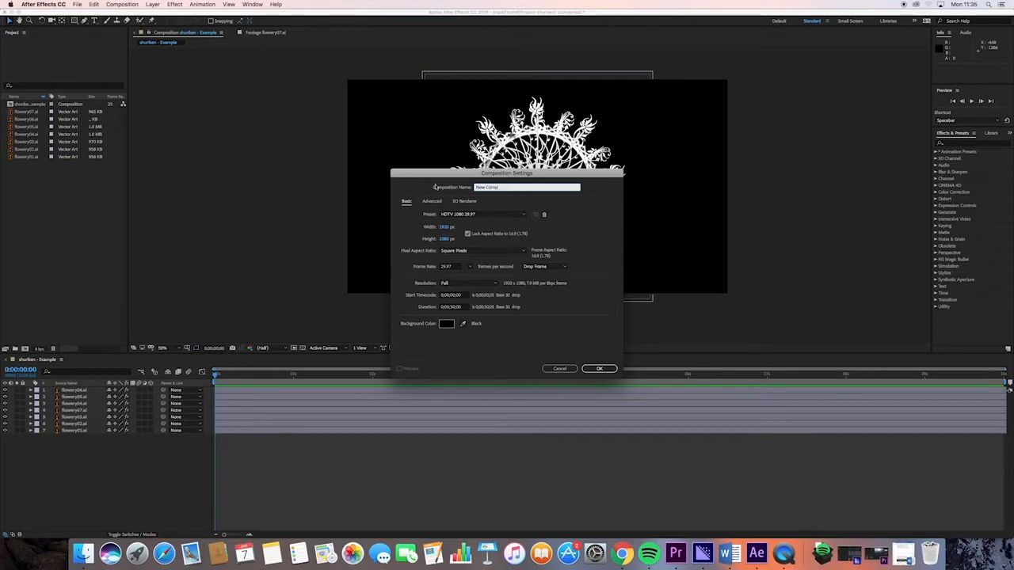
Create the New Comp composition with a 10-second duration and add the seven flowery .ai files as layers.
click(456, 308)
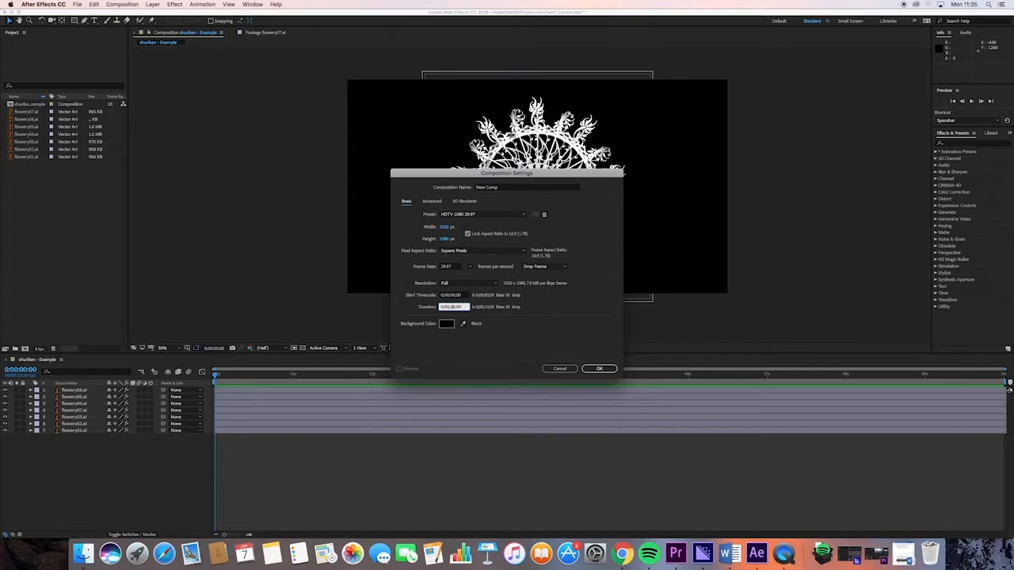
click(600, 368)
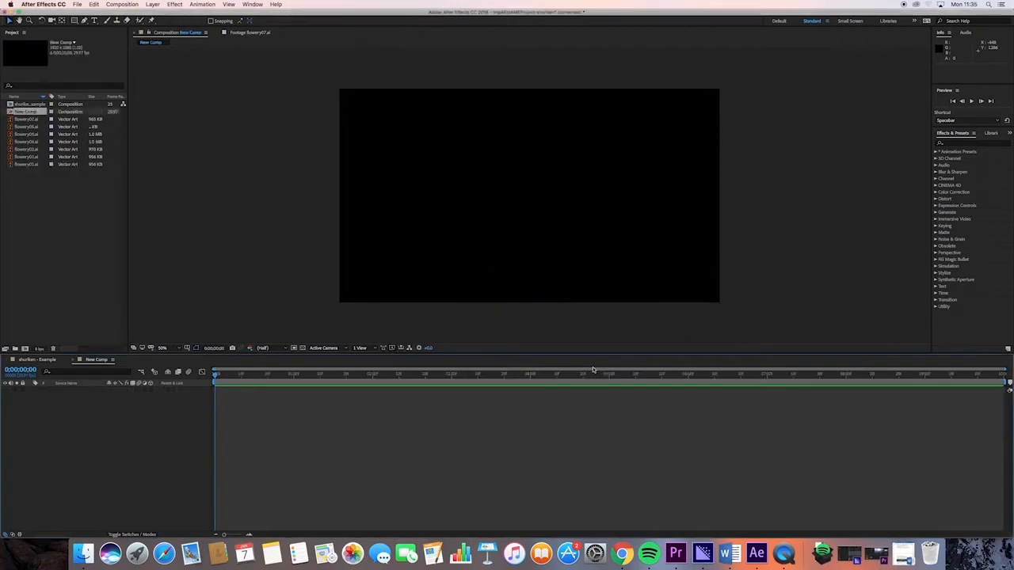
drag(24, 194, 71, 404)
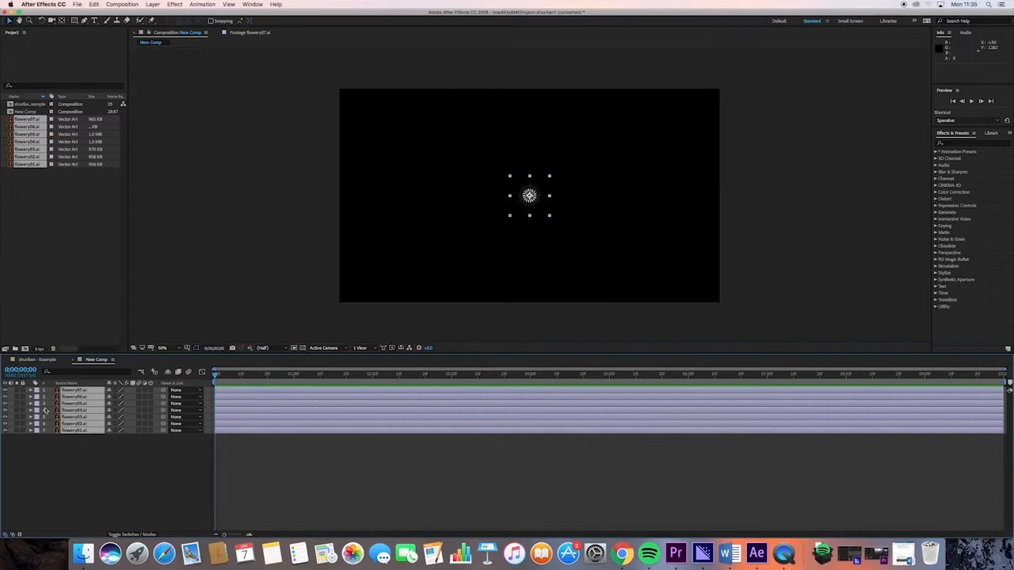
Scale all seven flowery layers to 500%.
key(s)
click(131, 396)
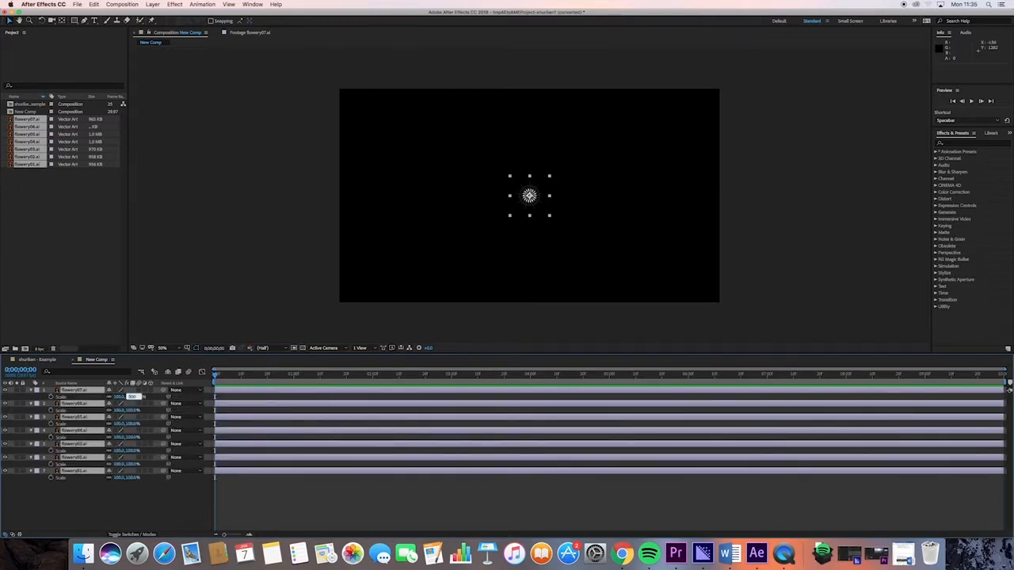
key(Return)
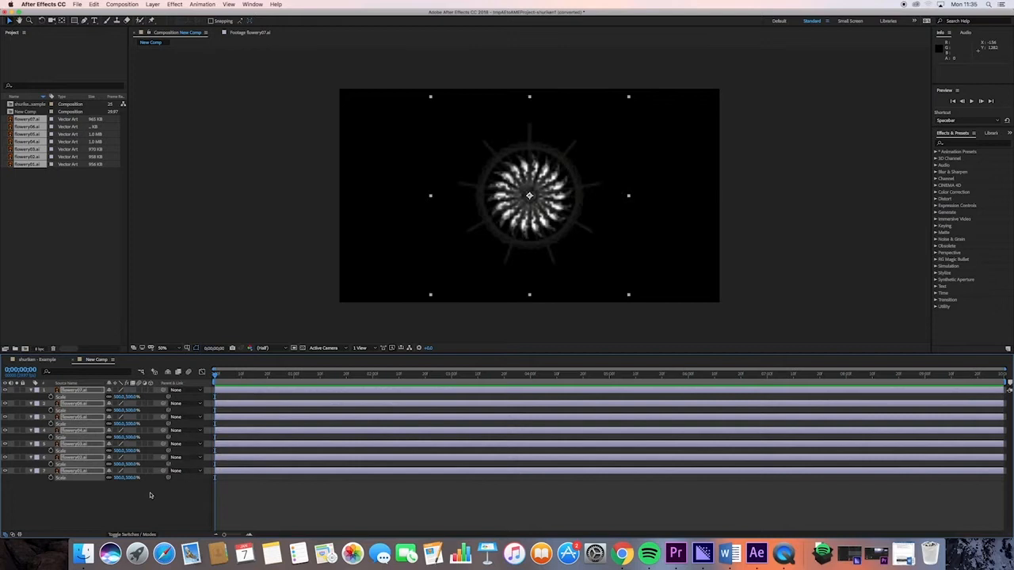
click(151, 500)
Show the transparency grid behind the artwork and turn on continuous rasterization for all seven layers.
click(247, 348)
drag(93, 502, 68, 396)
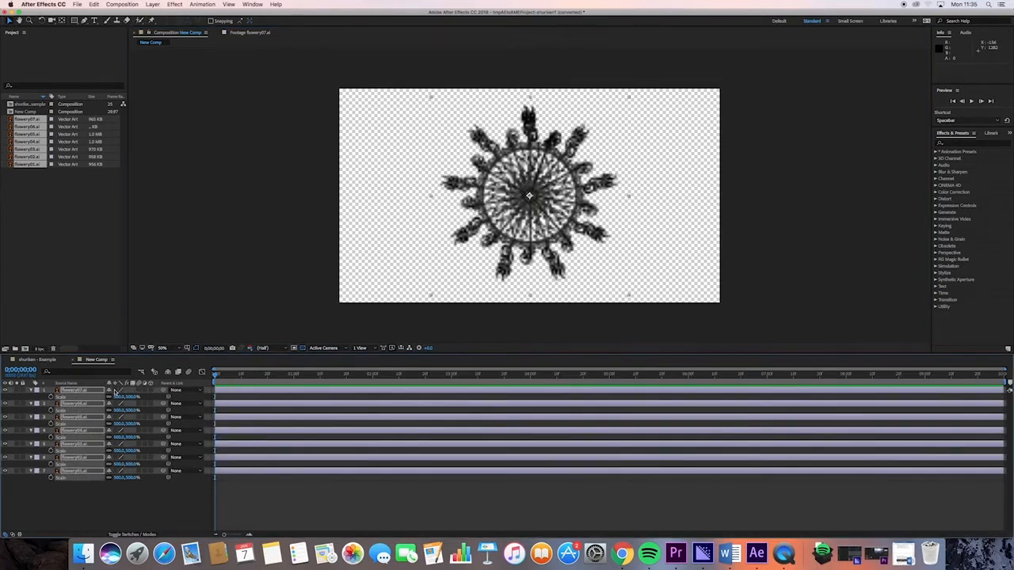
click(115, 390)
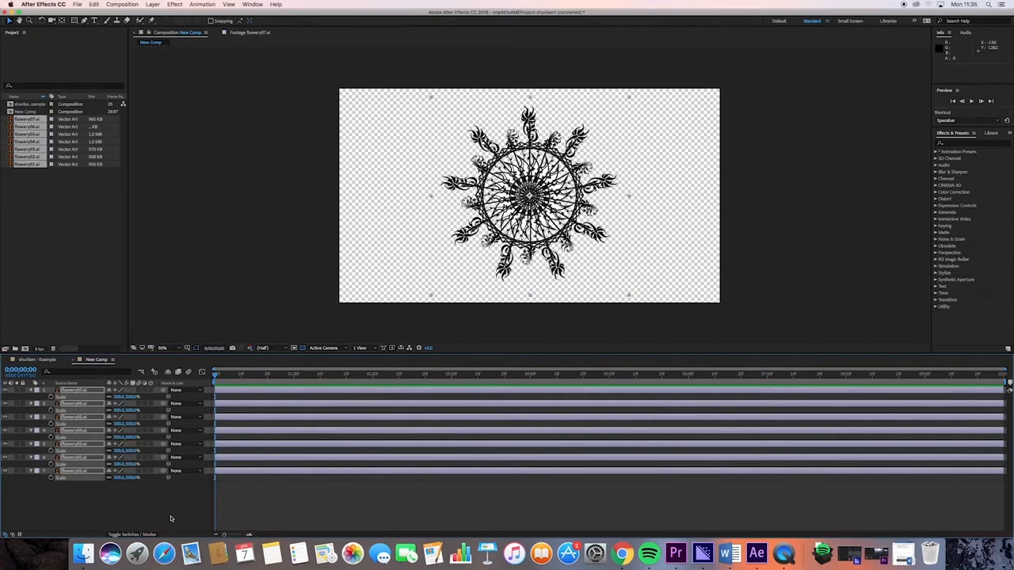
click(171, 517)
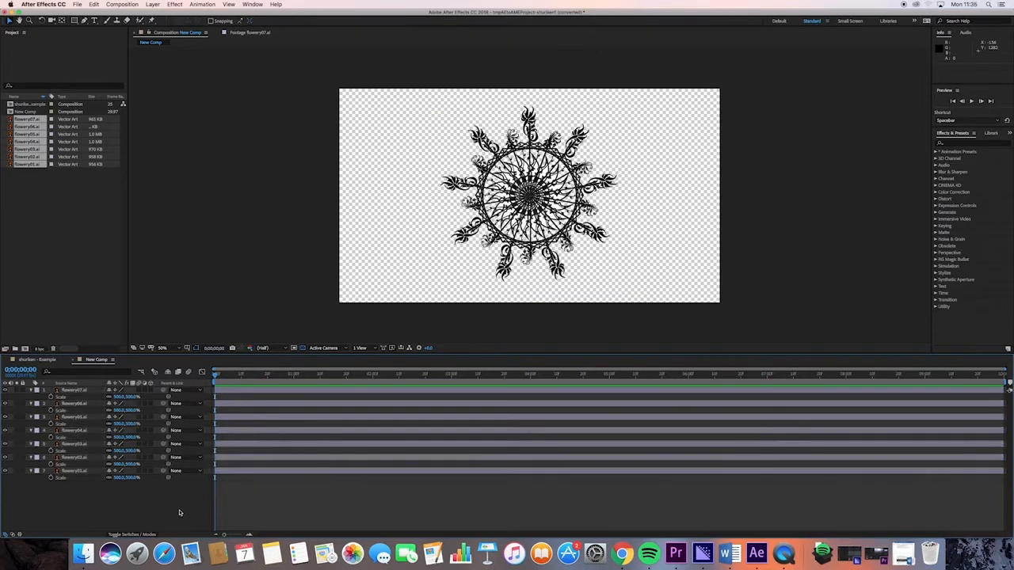
Try a different rotation on the flowery04.ai layer and undo the change.
click(32, 431)
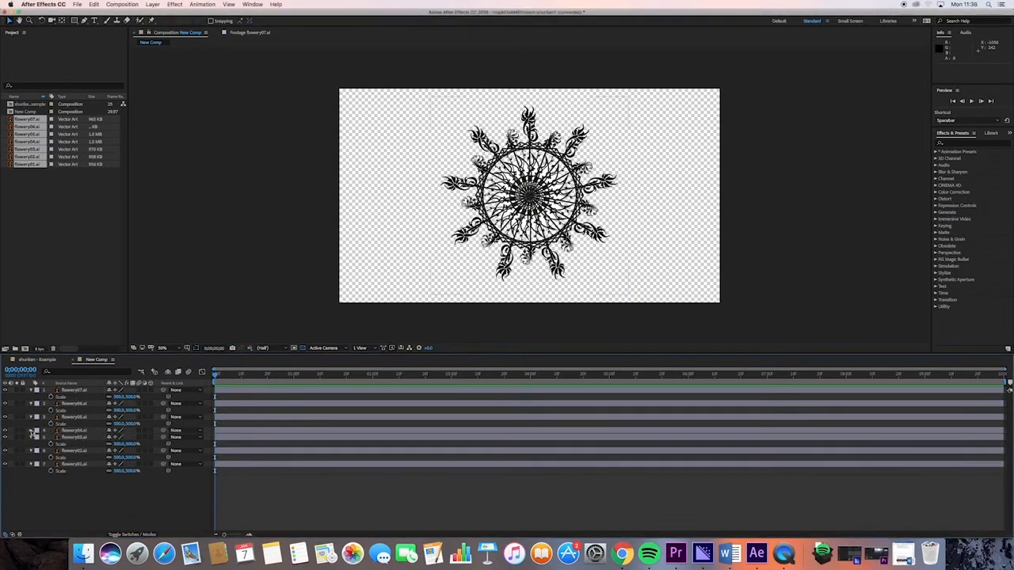
click(32, 431)
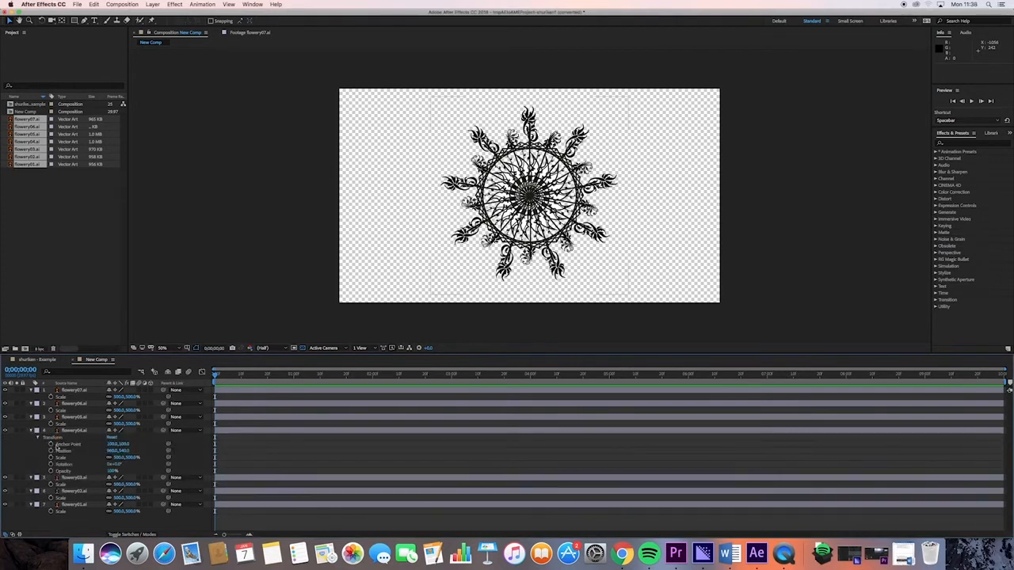
click(61, 465)
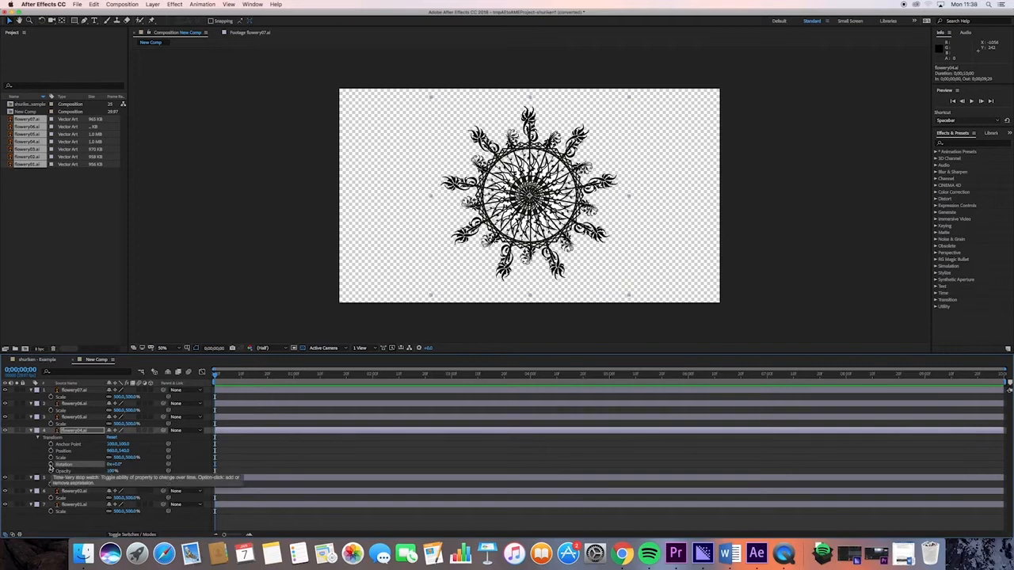
drag(109, 465, 130, 466)
key(super+z)
key(super+z)
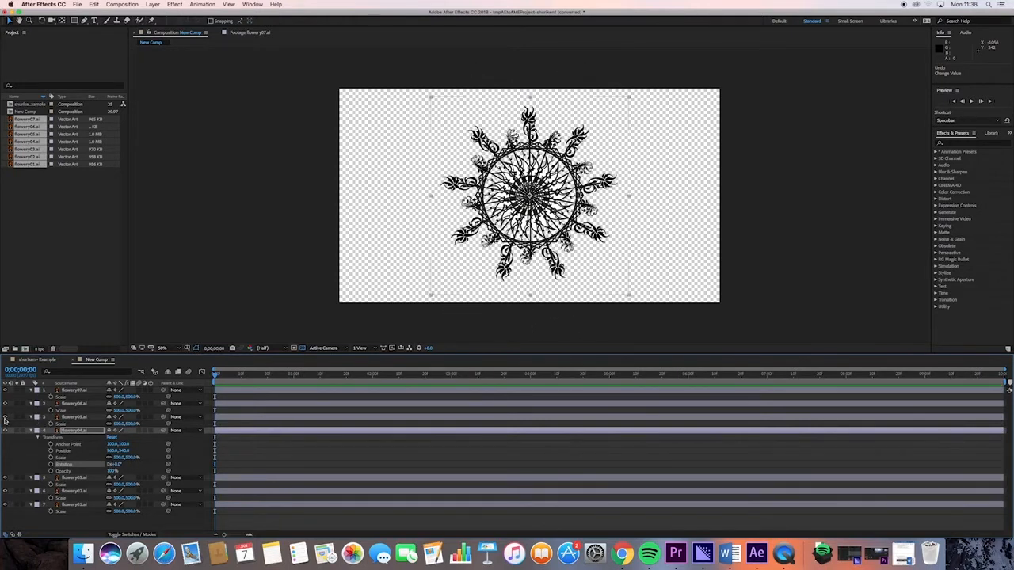
Toggle layer visibility to identify the flowery03.ai artwork, and add a starting Rotation keyframe to that layer at time 0.
click(5, 419)
click(5, 478)
click(5, 478)
click(70, 480)
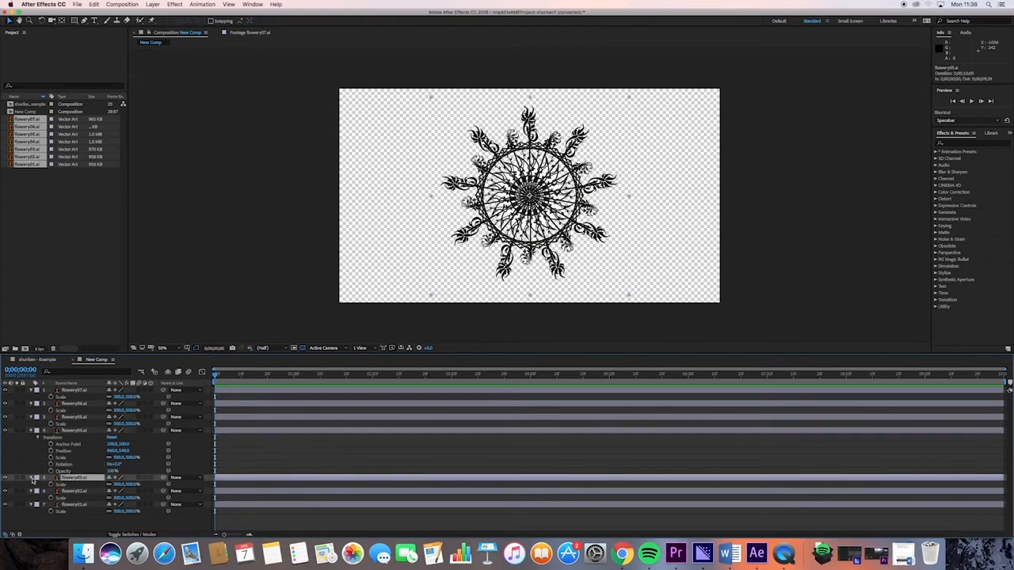
click(33, 480)
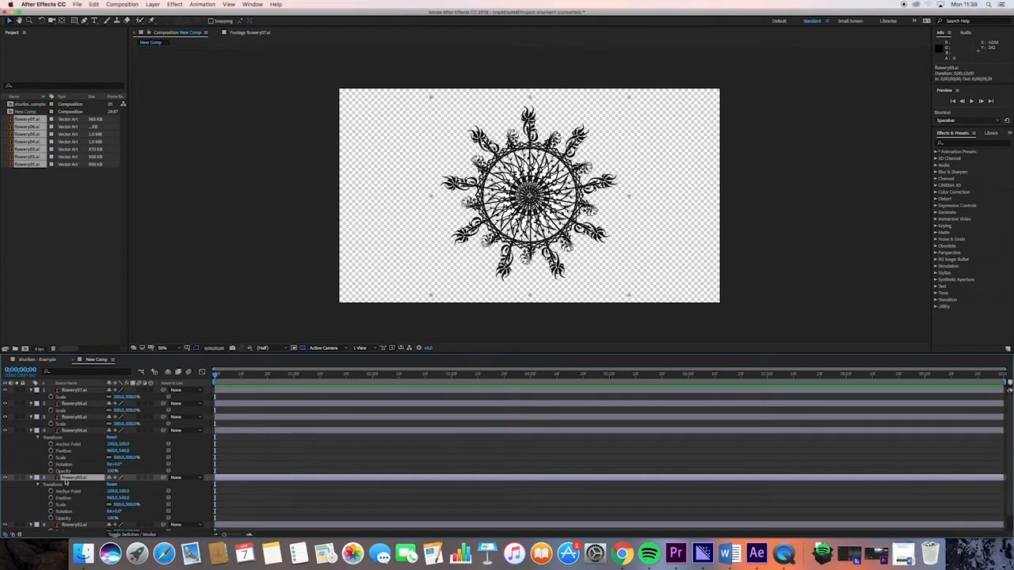
click(52, 512)
Add a Rotation keyframe of 2 full turns to flowery03.ai on the last frame, 0;00;09;29.
drag(215, 376, 1002, 406)
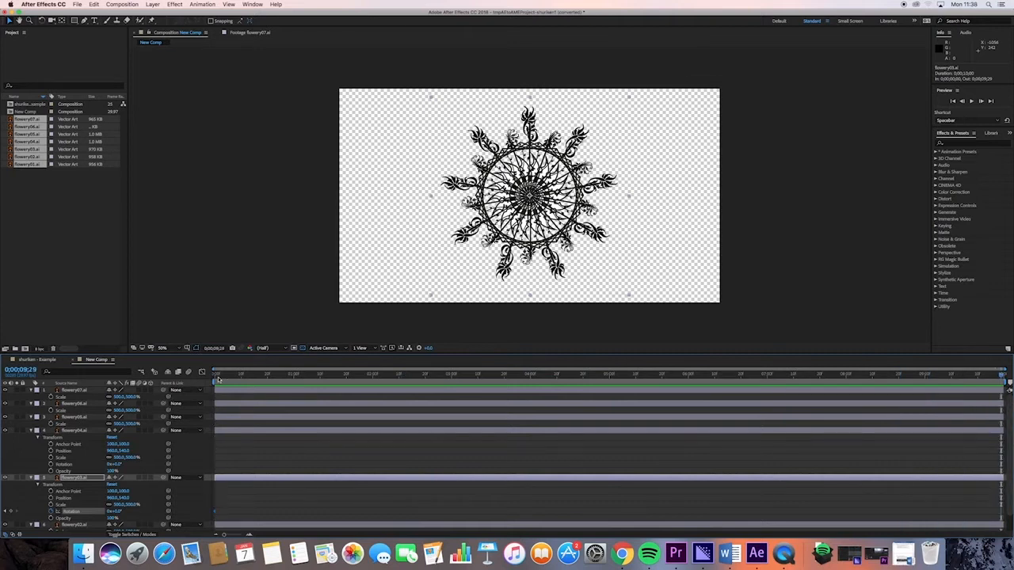
click(225, 375)
click(218, 374)
click(994, 376)
click(108, 512)
text(2)
click(222, 508)
Play the composition to check the flowery03.ai spin, and return the playhead near the start.
key(space)
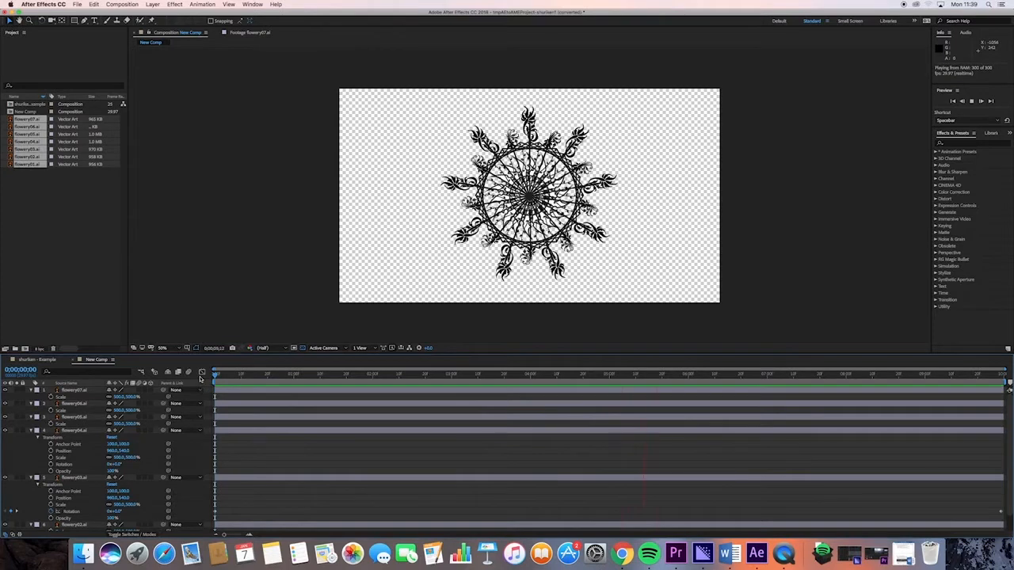
key(space)
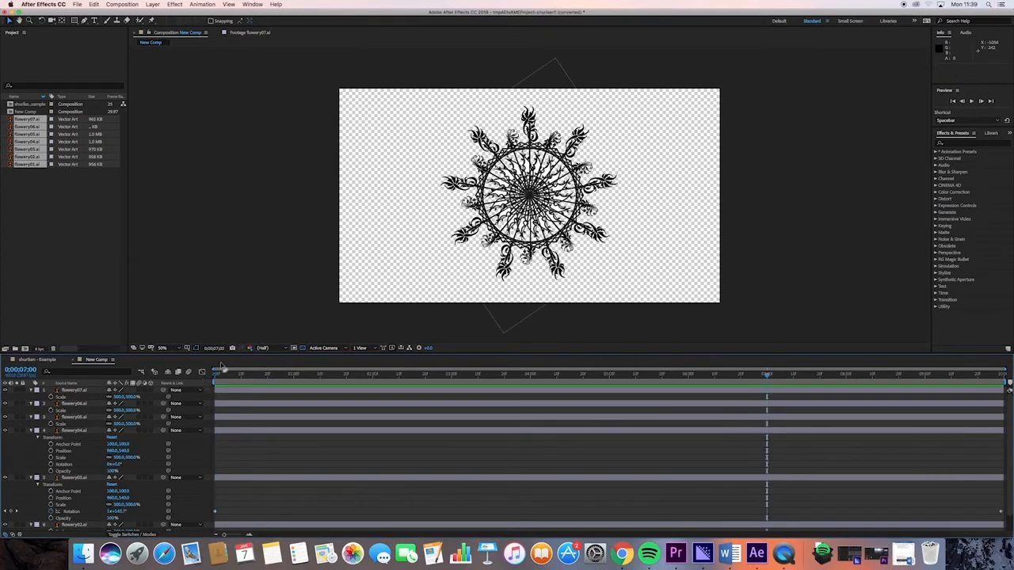
click(219, 375)
Collapse the flowery04.ai and flowery03.ai properties and add a starting Rotation keyframe to flowery02.ai at time 0.
click(32, 431)
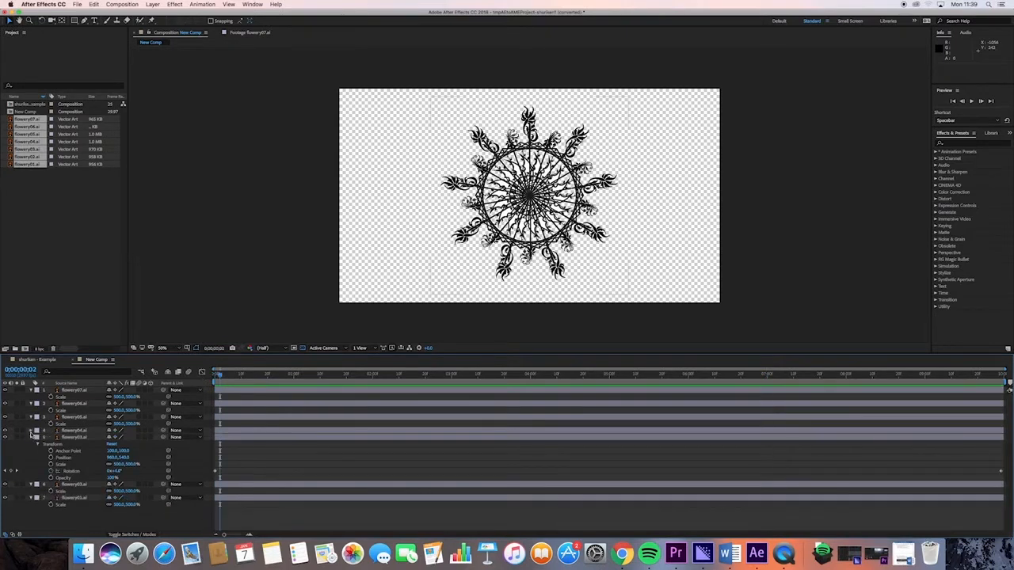
click(32, 437)
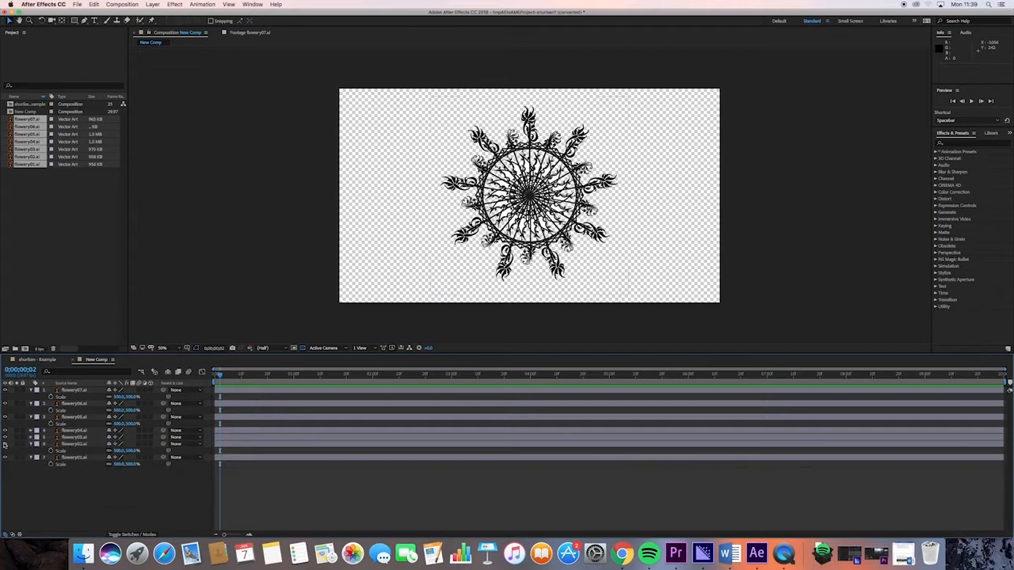
click(70, 445)
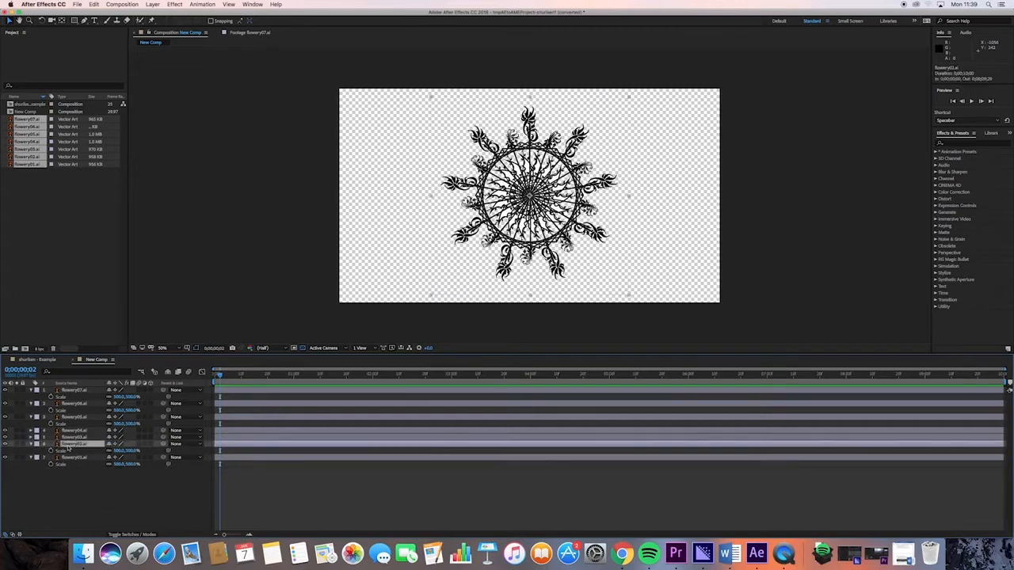
click(33, 445)
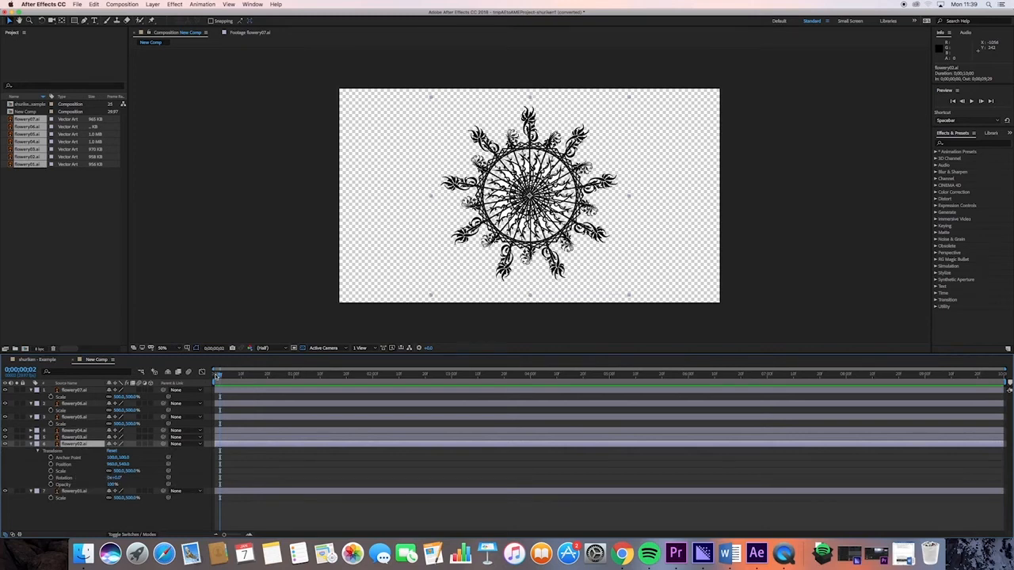
click(215, 375)
click(65, 478)
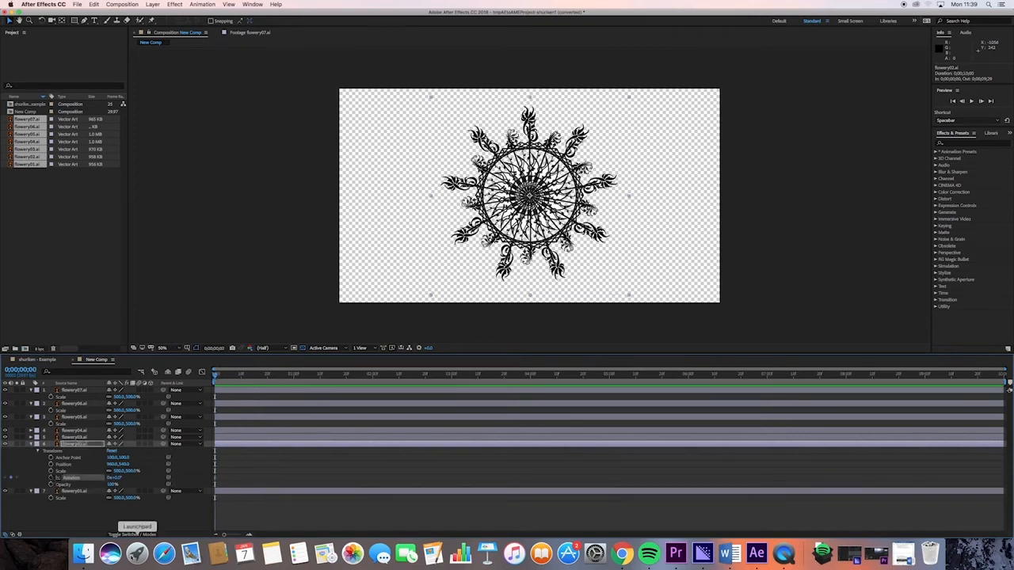
Set the flowery05.ai rotation on the last frame to -1 full turn and preview the animation from the start.
key(space)
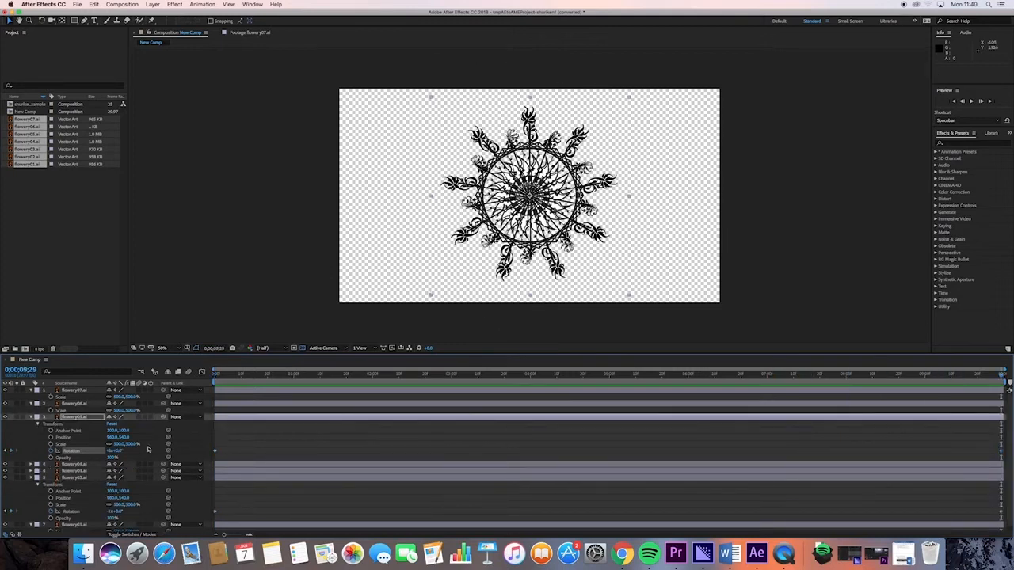
click(109, 450)
key(Return)
key(space)
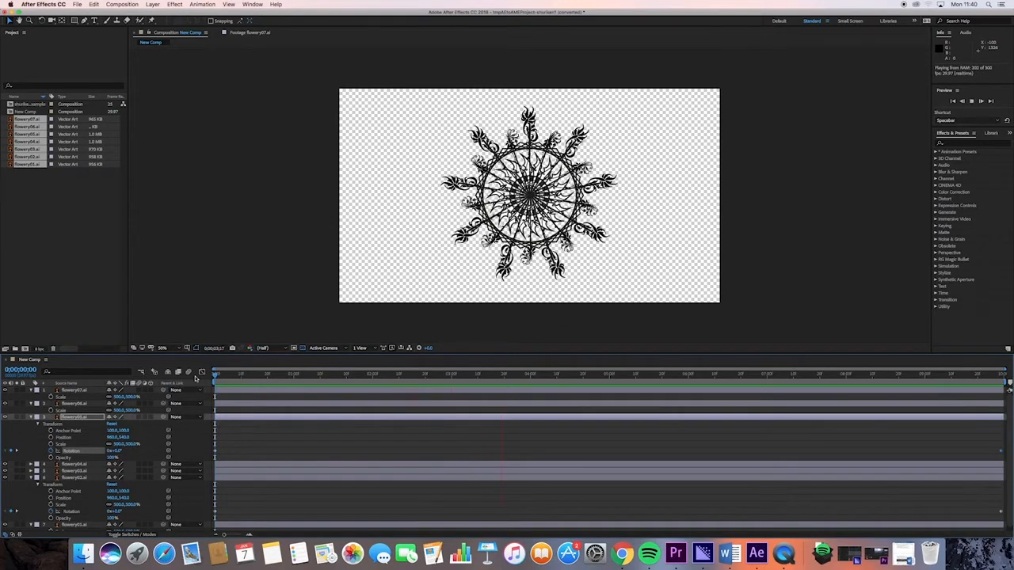
key(space)
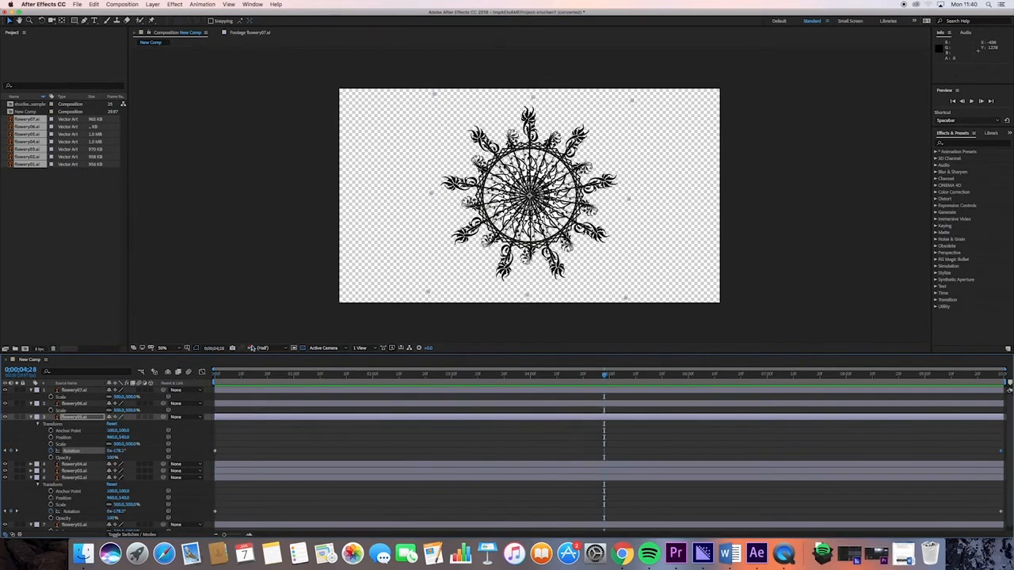
drag(232, 376, 166, 381)
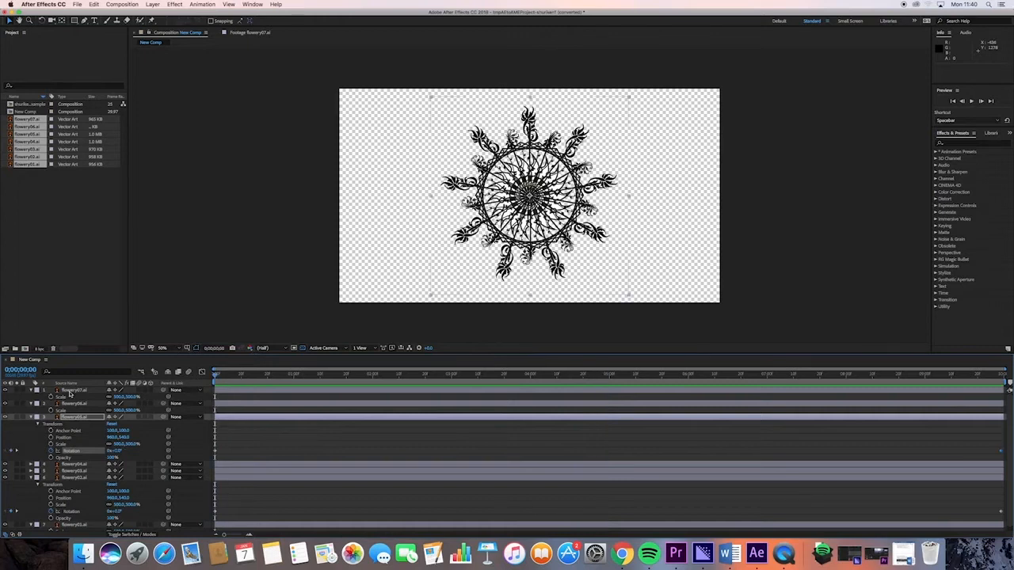
Collapse the properties of all layers and add a starting Scale keyframe to flowery04.ai at time 0.
key(super+a)
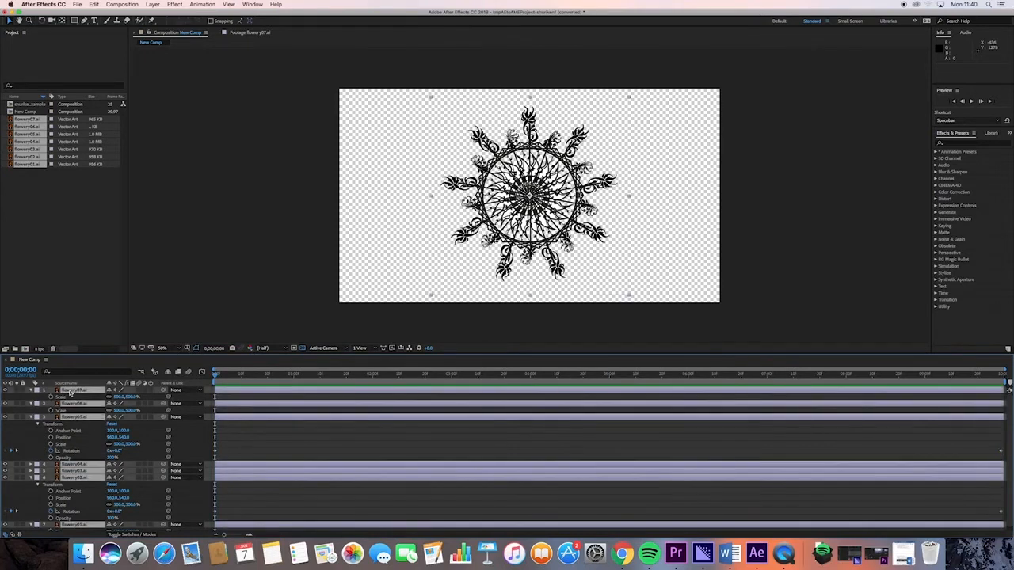
key(u)
click(95, 469)
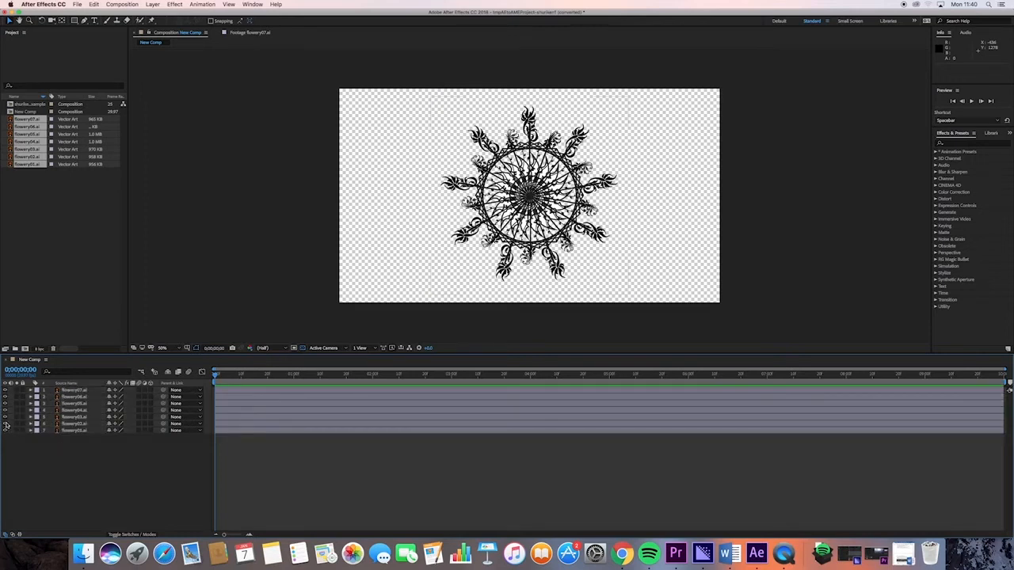
click(31, 410)
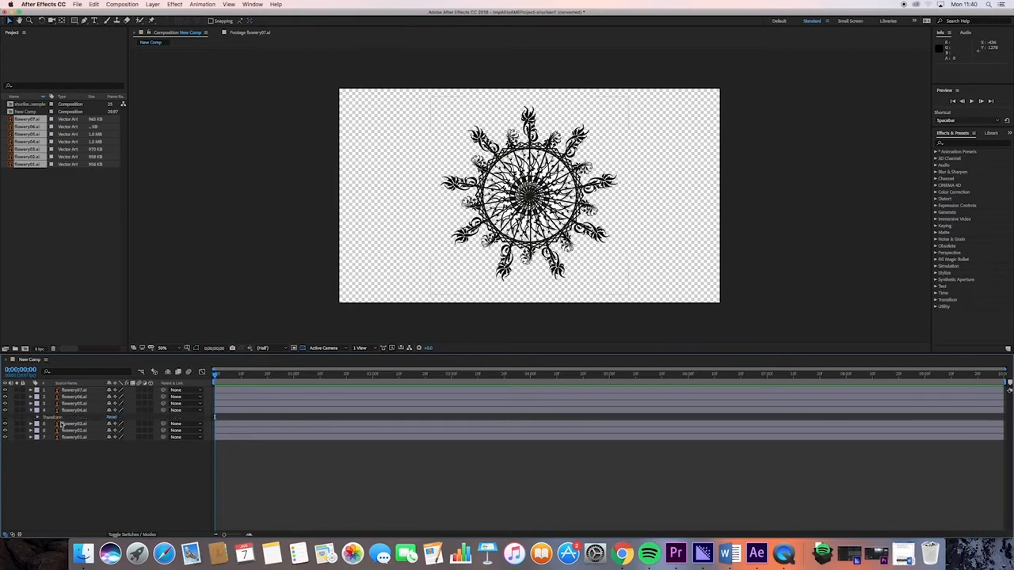
click(38, 417)
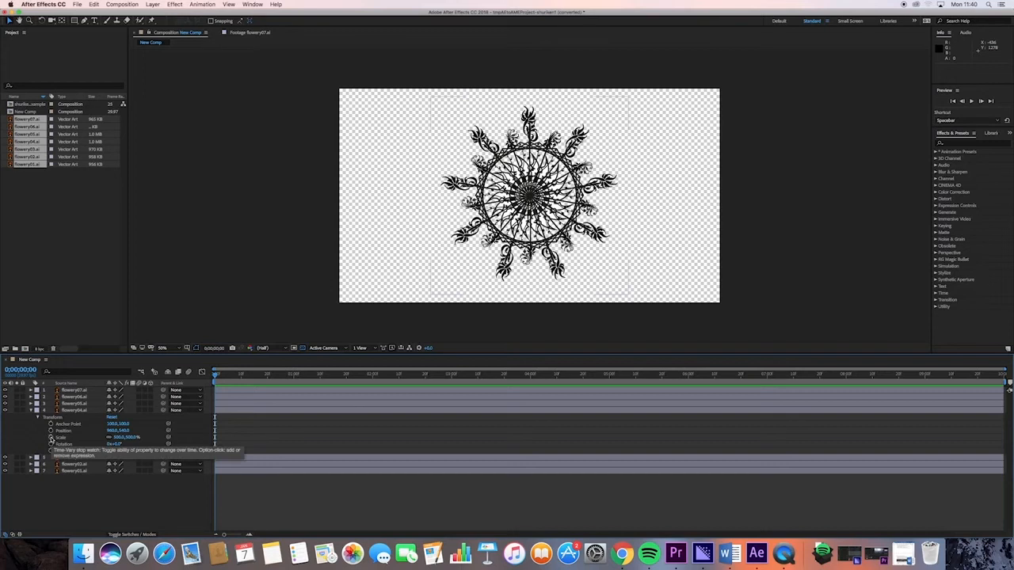
click(51, 439)
Keyframe the flowery04.ai scale to 600% at 2 seconds and 500% at 4 seconds.
drag(215, 377, 372, 376)
click(131, 438)
text(600)
key(Return)
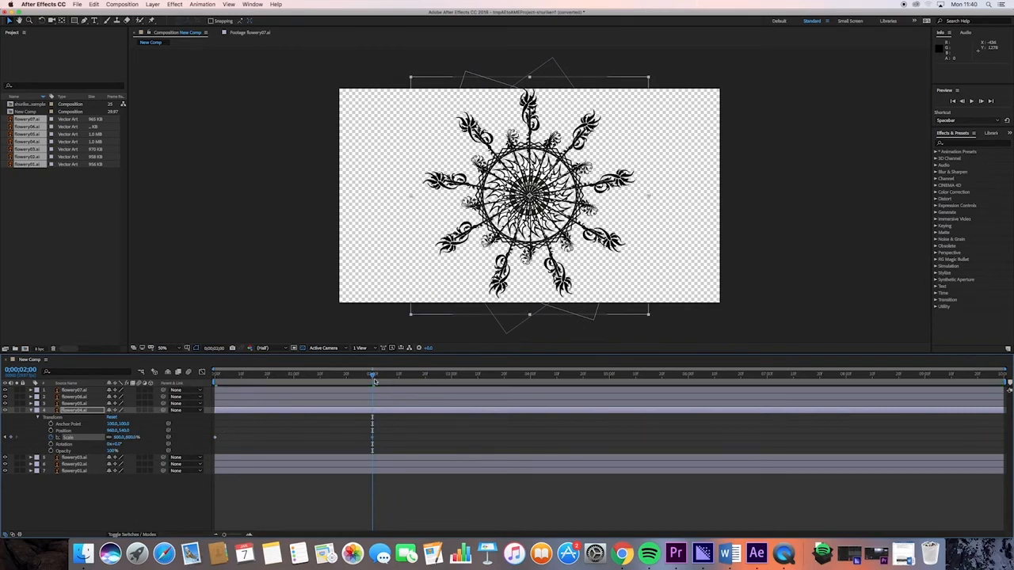
drag(372, 376, 531, 382)
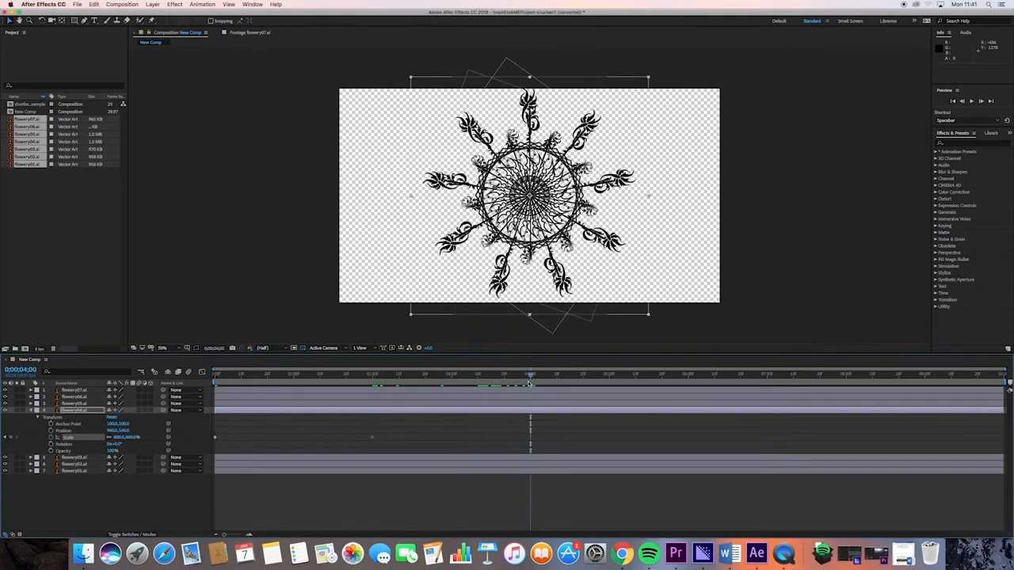
click(129, 438)
key(Return)
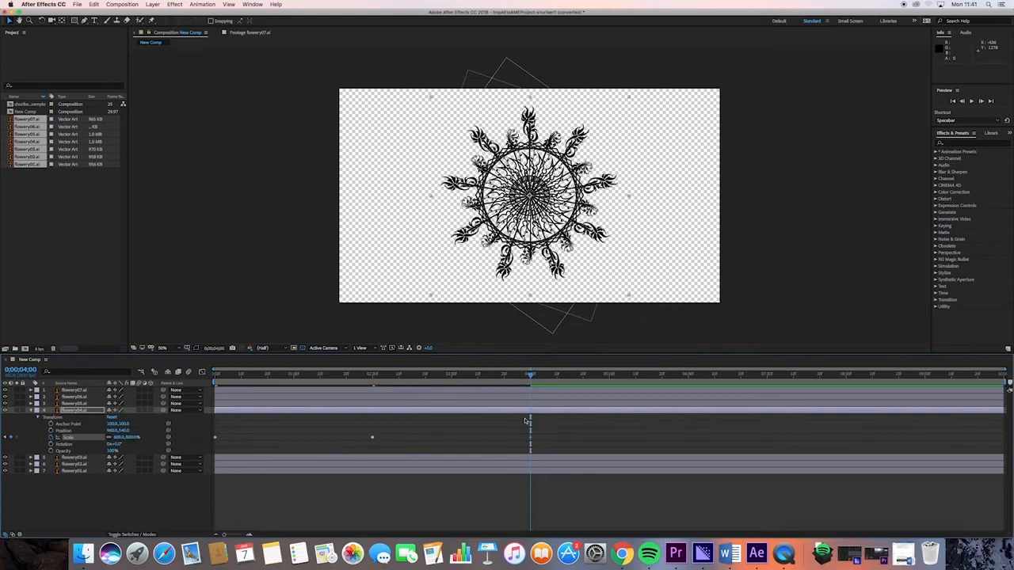
Continue the pulsing flowery04.ai Scale keyframes at 6 and 8 seconds, ending with 600% on the last frame, 0;00;09;29.
drag(530, 376, 678, 374)
click(131, 437)
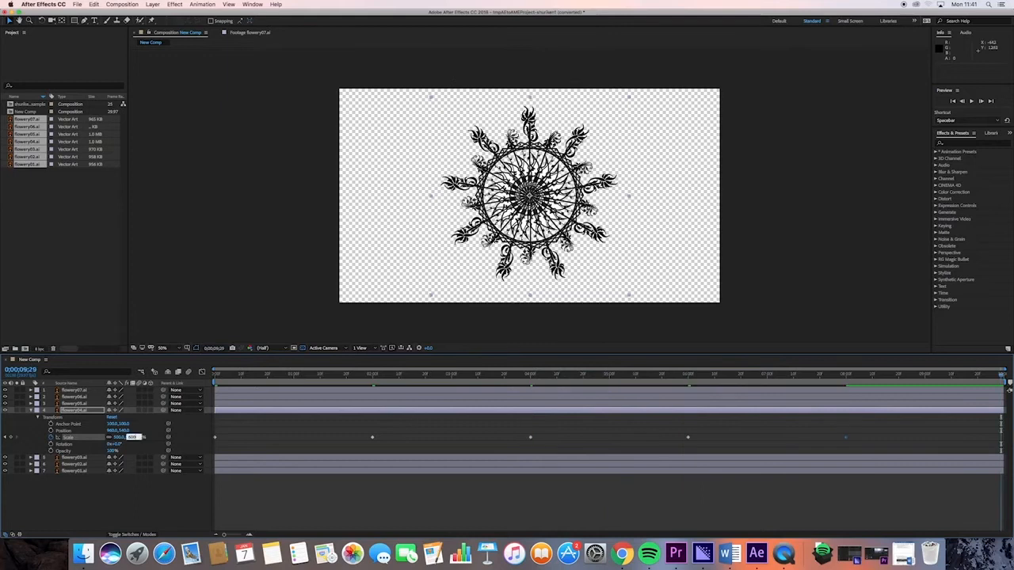
text(600)
key(Return)
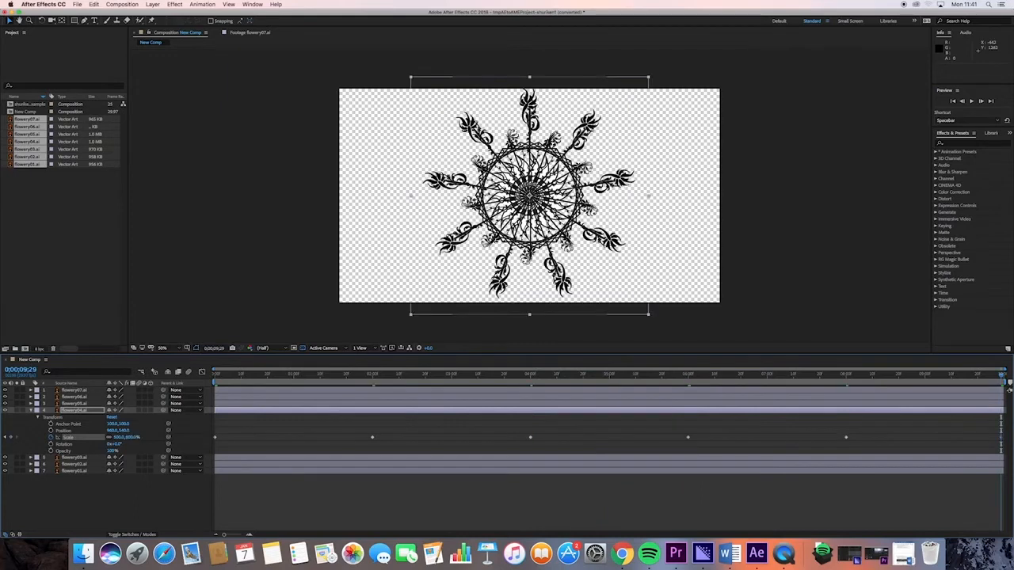
Preview the pulsing flowery04.ai animation and return the playhead to time 0.
key(space)
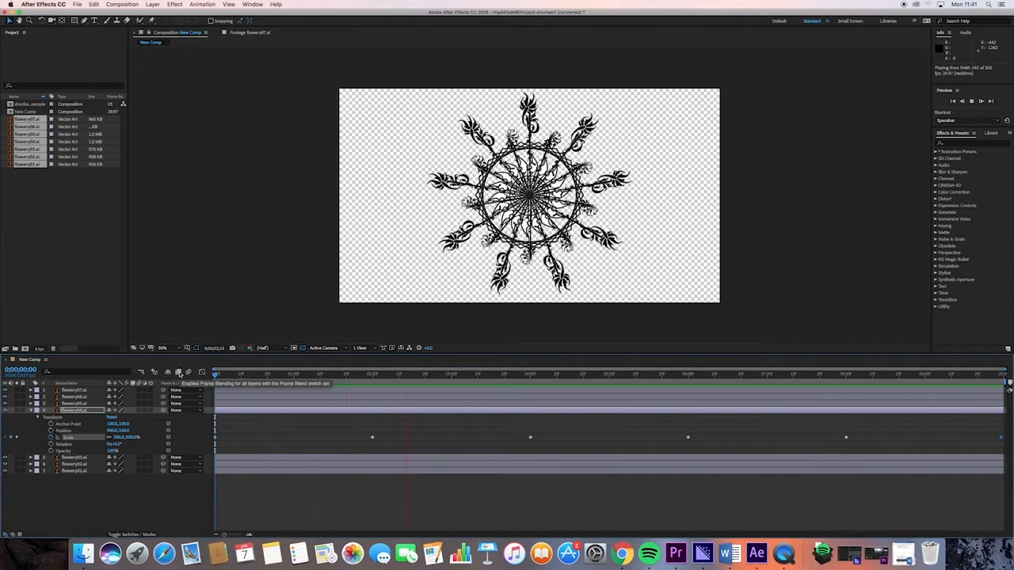
key(space)
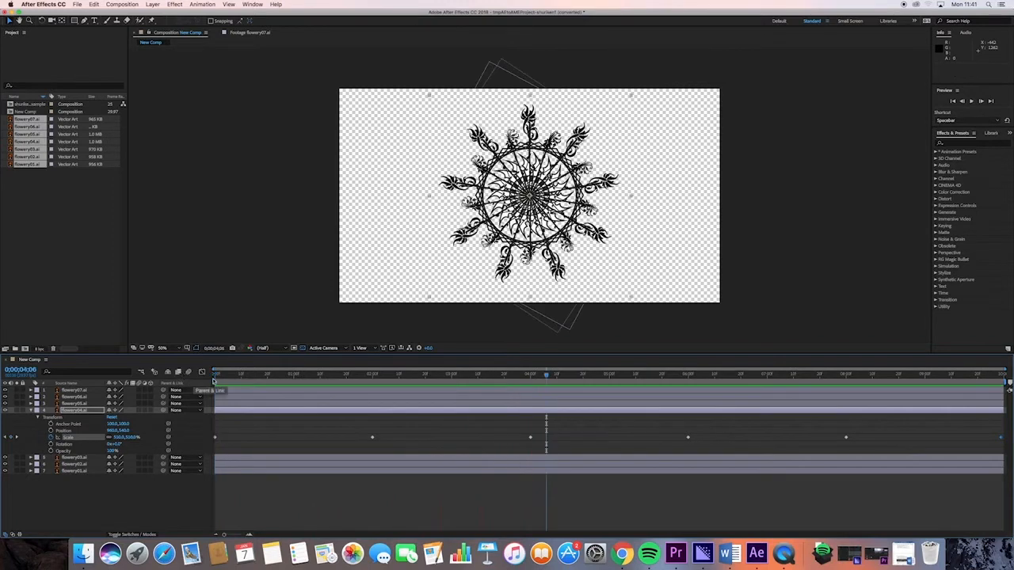
key(Home)
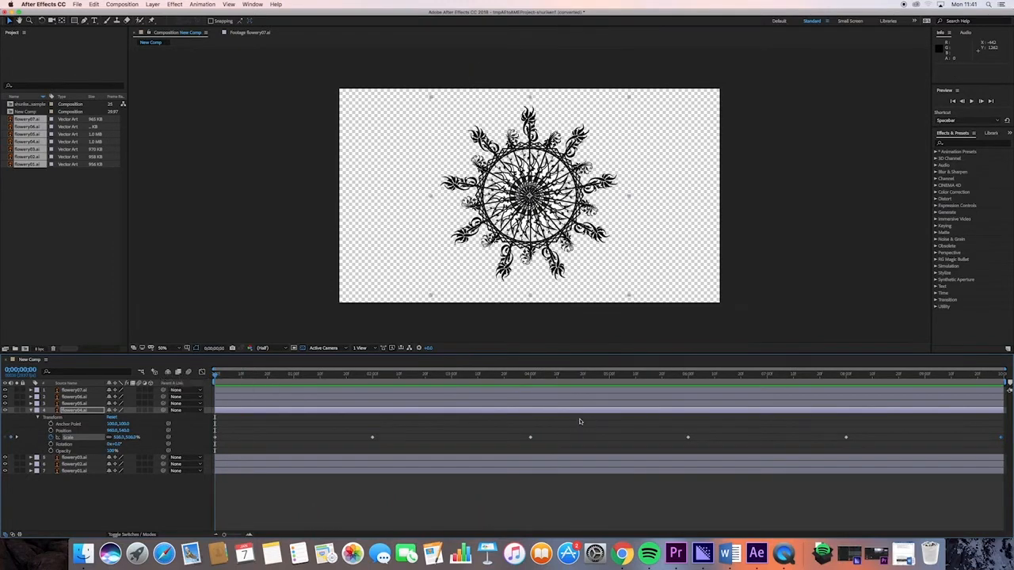
Copy all the Scale keyframes of flowery04.ai.
click(290, 447)
click(215, 437)
mouse_move(1001, 434)
mouse_down()
mouse_move(227, 434)
mouse_move(1010, 448)
mouse_up()
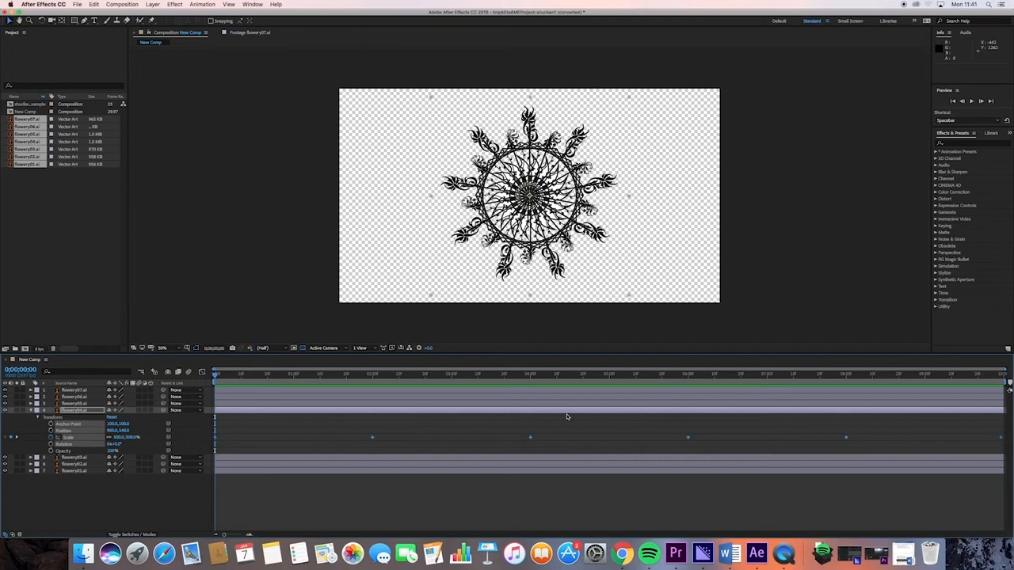
key(super+c)
Hide and show flowery04.ai, flowery05.ai and flowery06.ai one after another to identify each layer's artwork.
click(5, 410)
click(5, 410)
click(5, 404)
click(5, 403)
click(5, 397)
click(5, 398)
Paste the copied keyframes onto the Scale property of flowery06.ai at time 0 and preview the result.
click(61, 398)
click(31, 398)
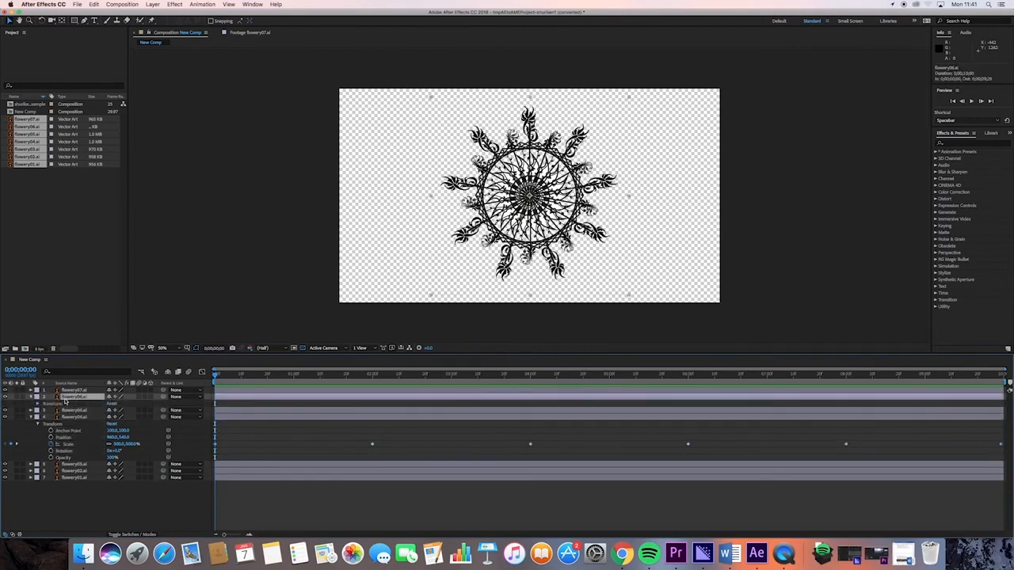
key(s)
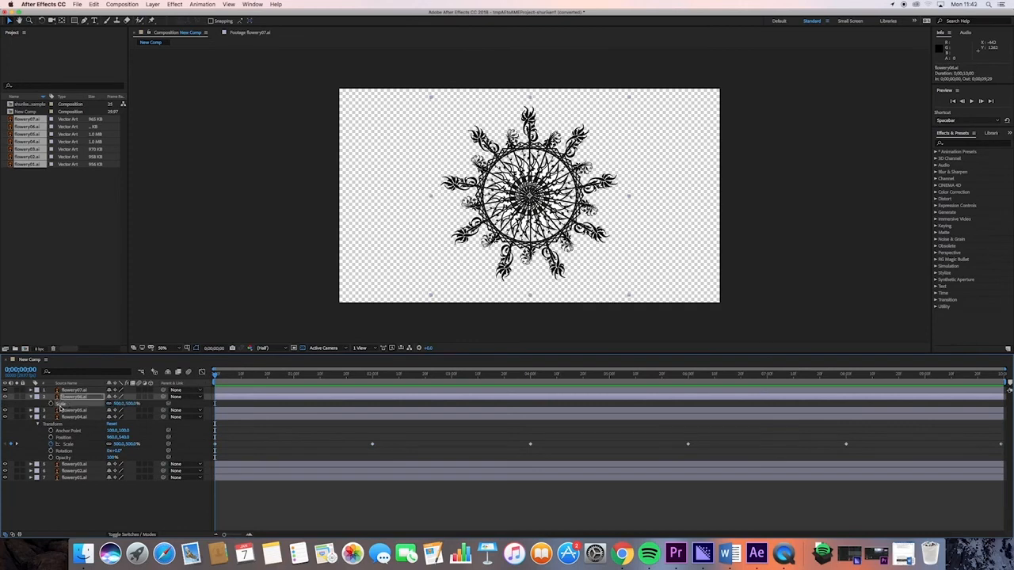
key(super+v)
key(space)
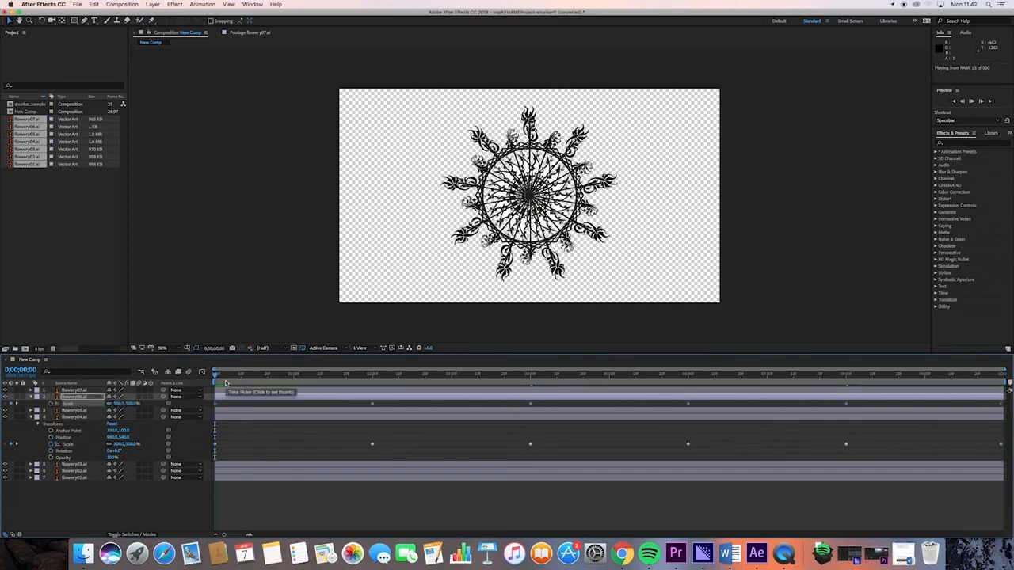
key(space)
With the playhead at time 0, set the scale of flowery06.ai to 500%.
drag(304, 380, 215, 380)
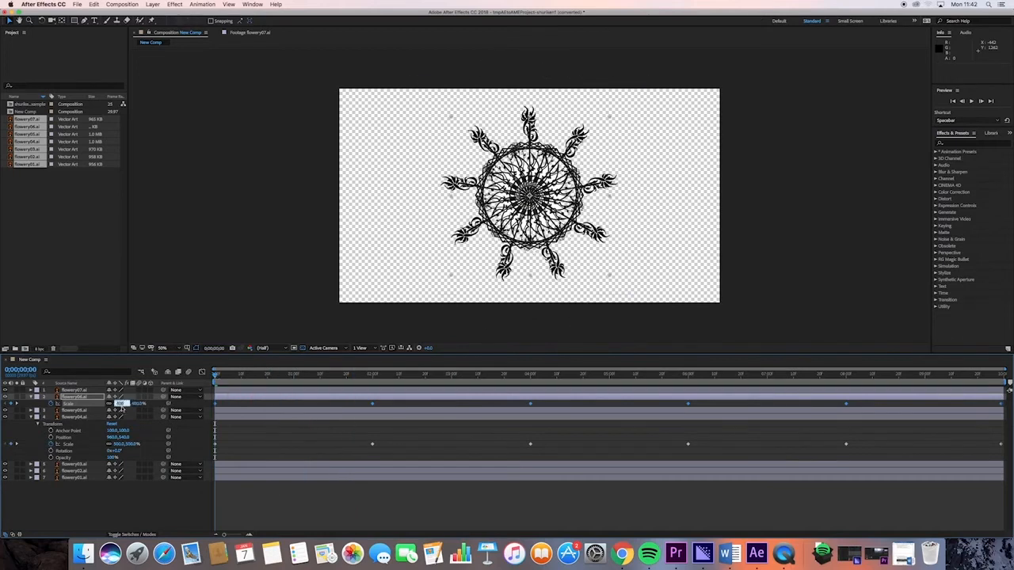
text(500)
key(Return)
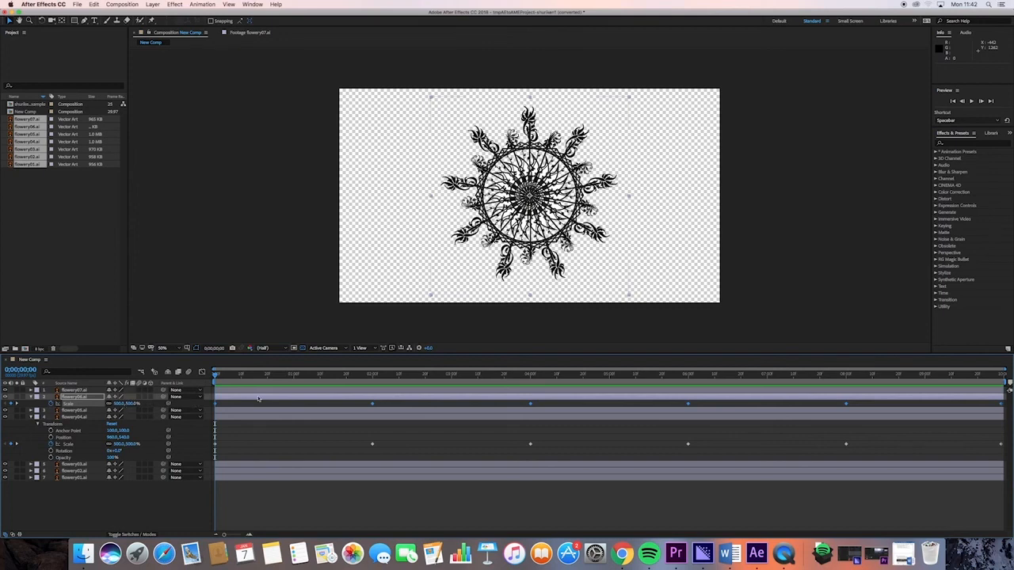
Edit the flowery06.ai Scale keyframe at 2 seconds and preview the animation.
drag(360, 377, 372, 377)
click(372, 404)
click(132, 404)
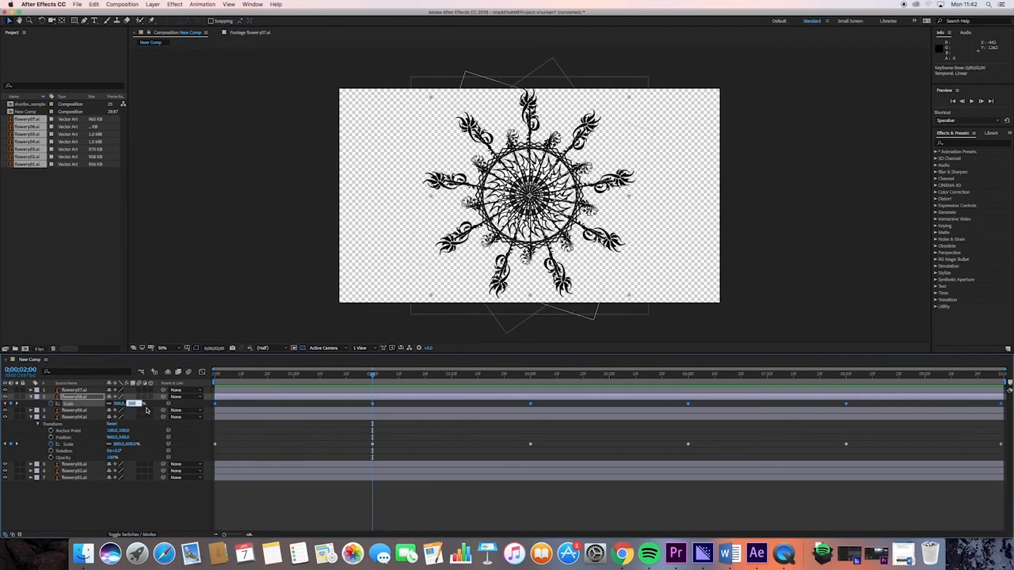
key(Return)
key(space)
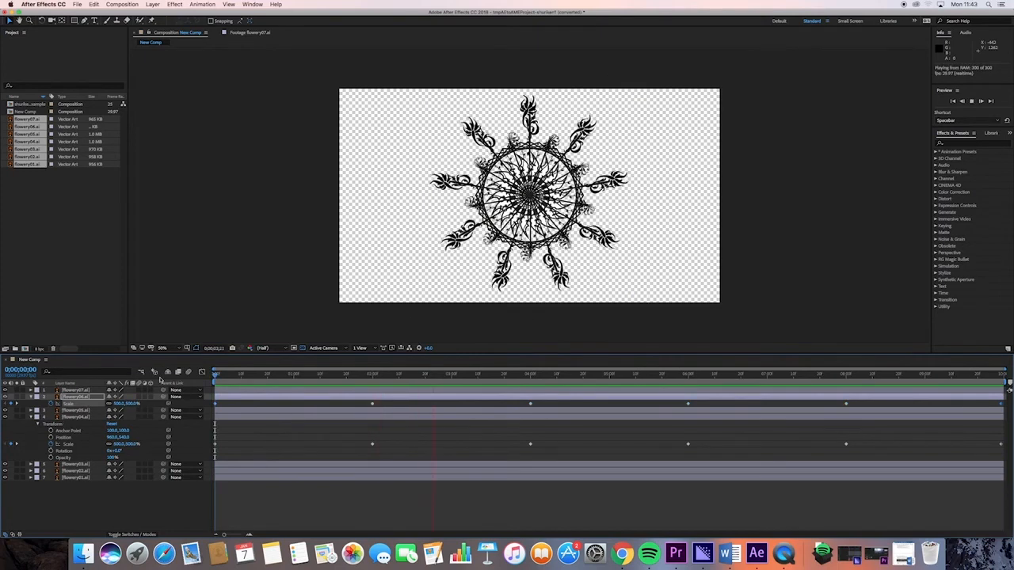